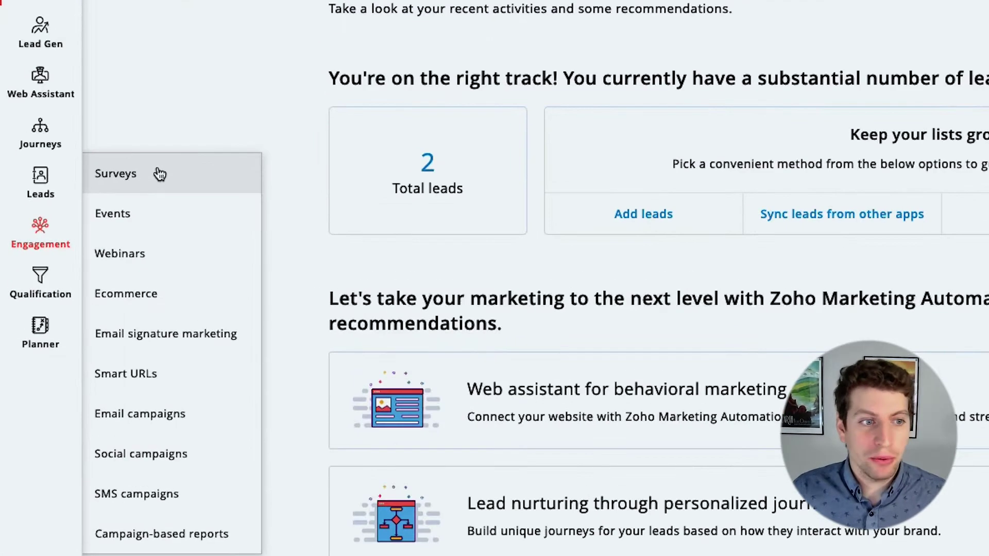
- On the Surveys page, try integrating a Zoho Survey account and dismiss the no-account notice
left_click(153, 180)
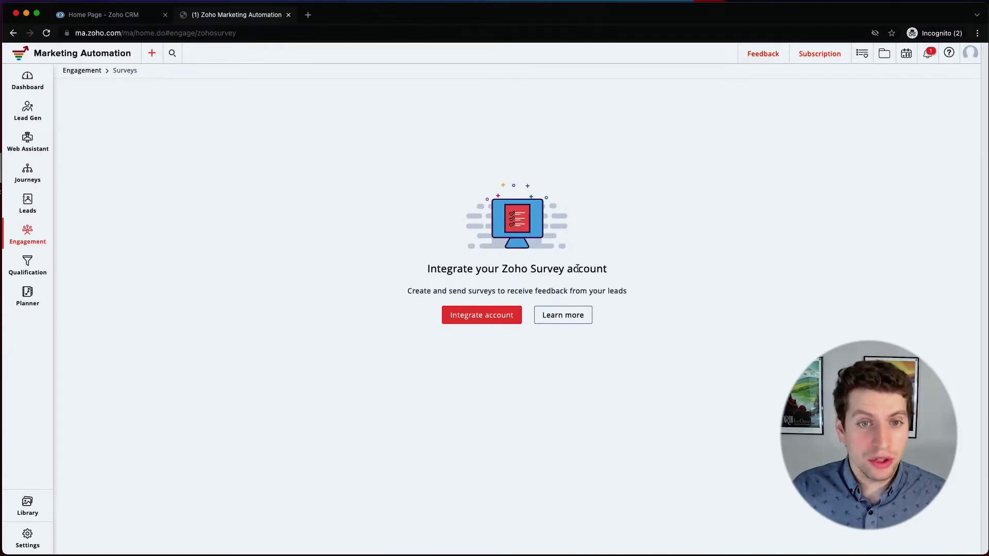
left_click(478, 320)
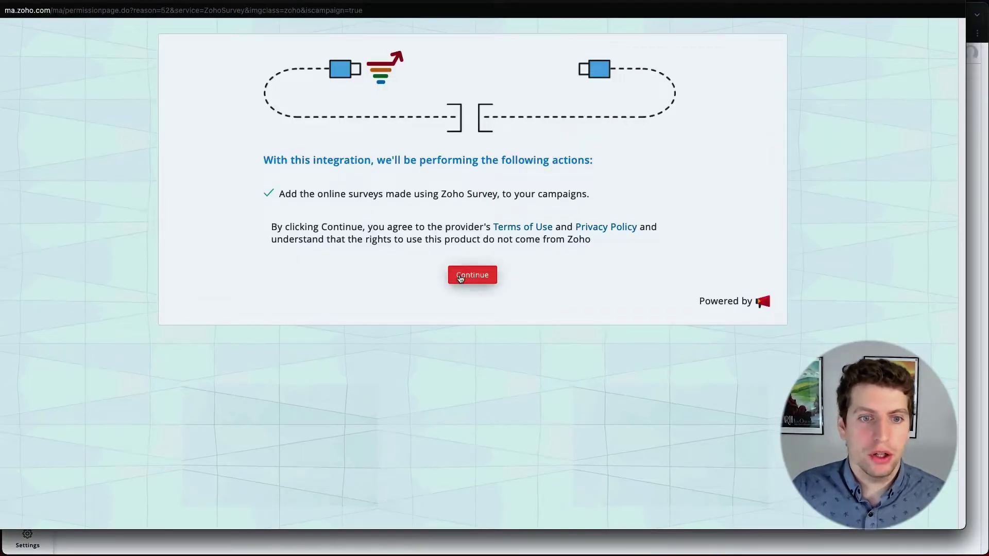
left_click(460, 278)
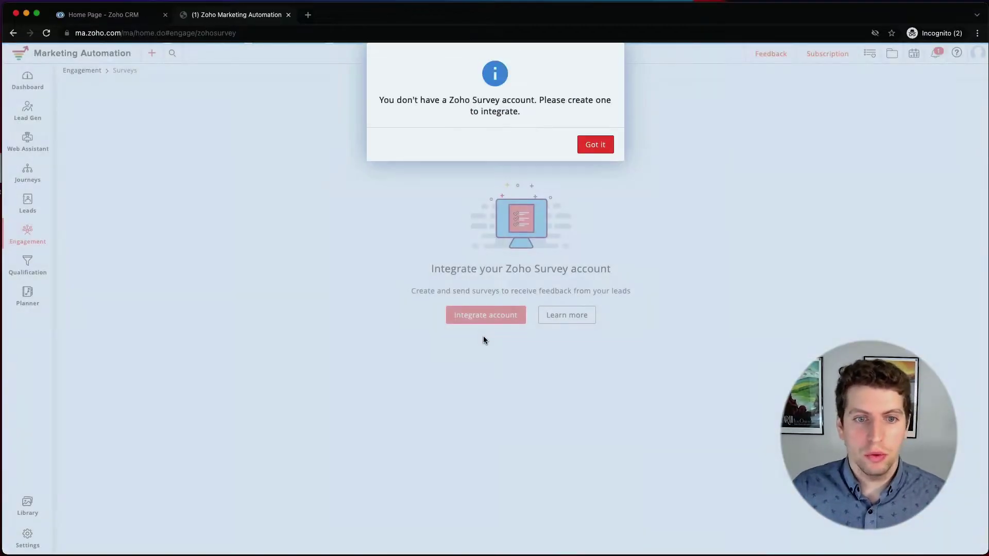
left_click_drag(358, 122, 643, 127)
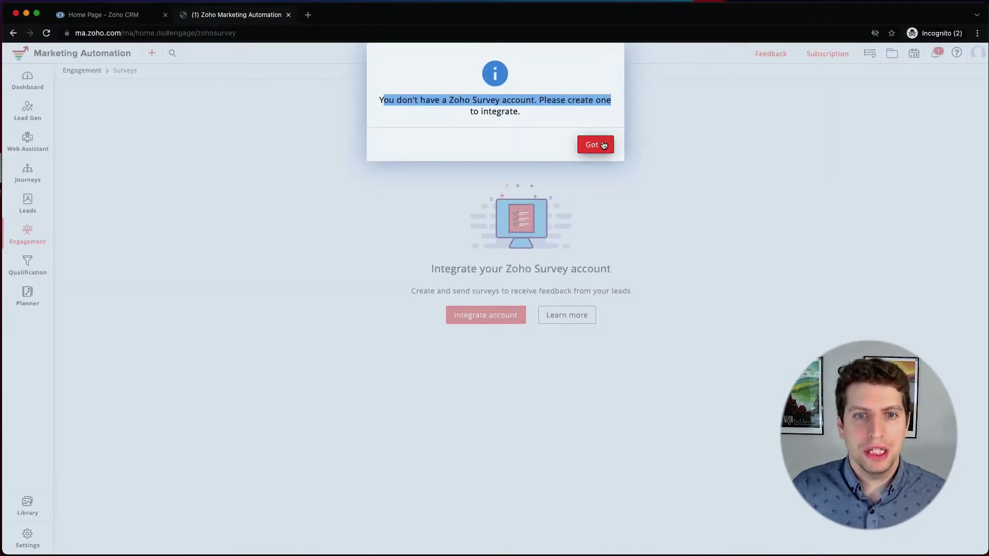
left_click(597, 145)
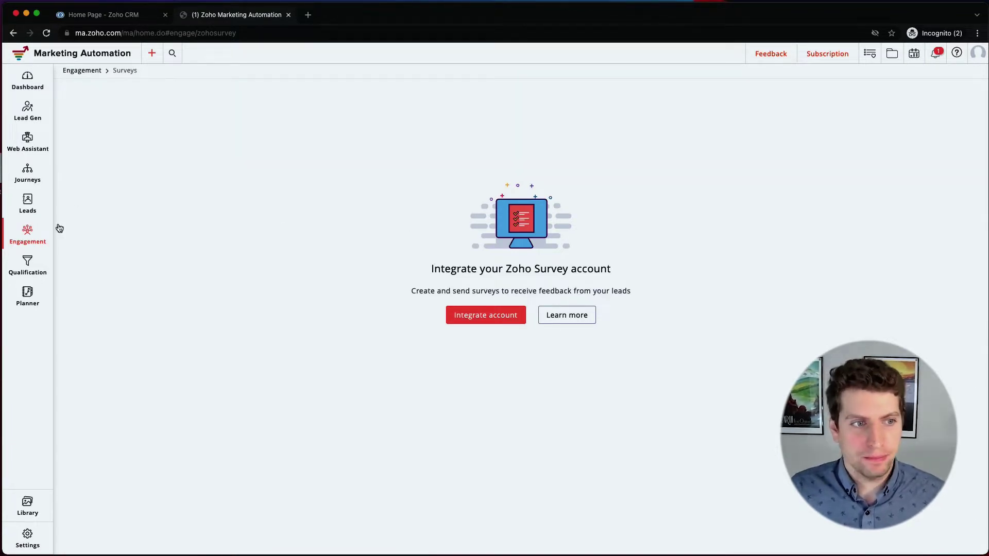
- View the Events page's Zoho Backstage prompt, then the Webinars page's Zoho Meeting integration prompt
left_click(77, 224)
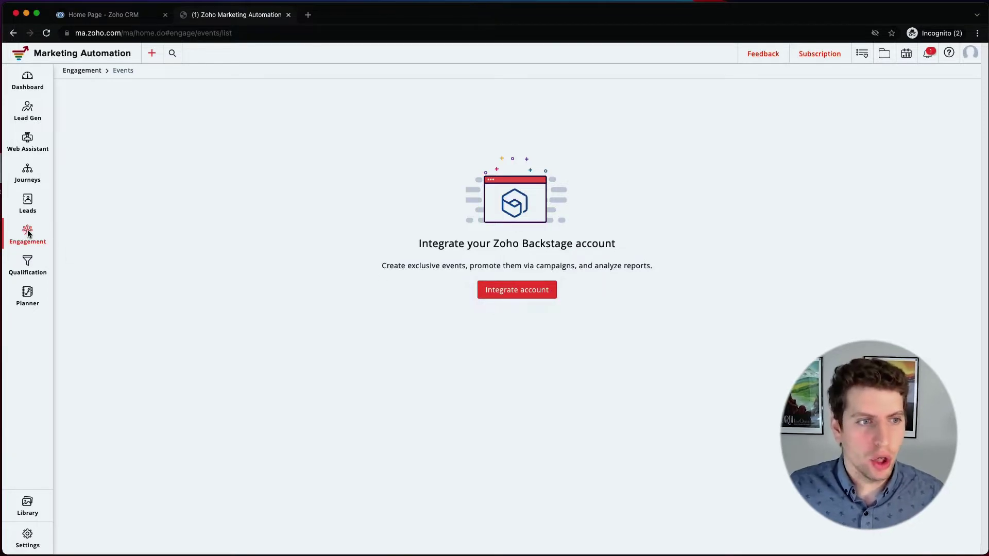
mouse_move(29, 234)
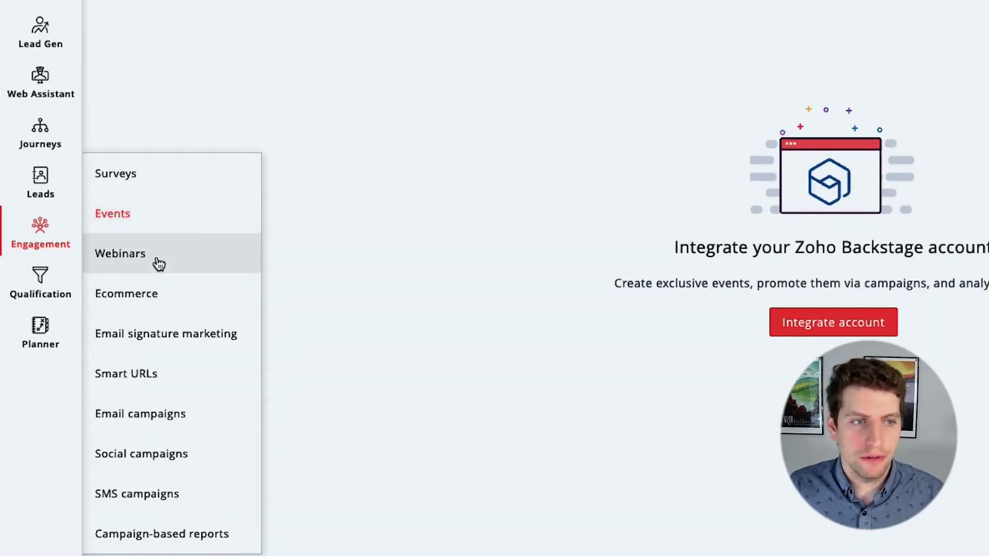
left_click(159, 264)
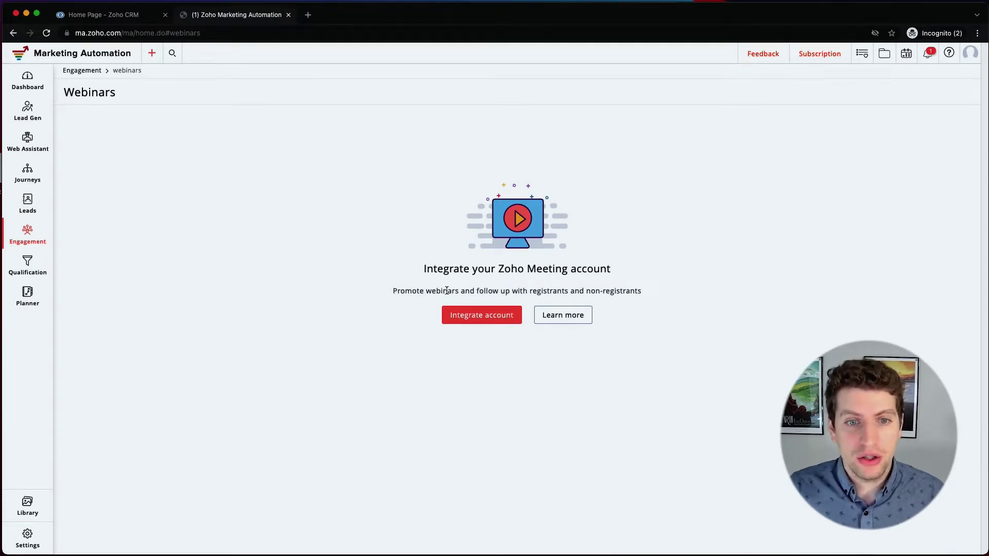
left_click_drag(446, 290, 392, 291)
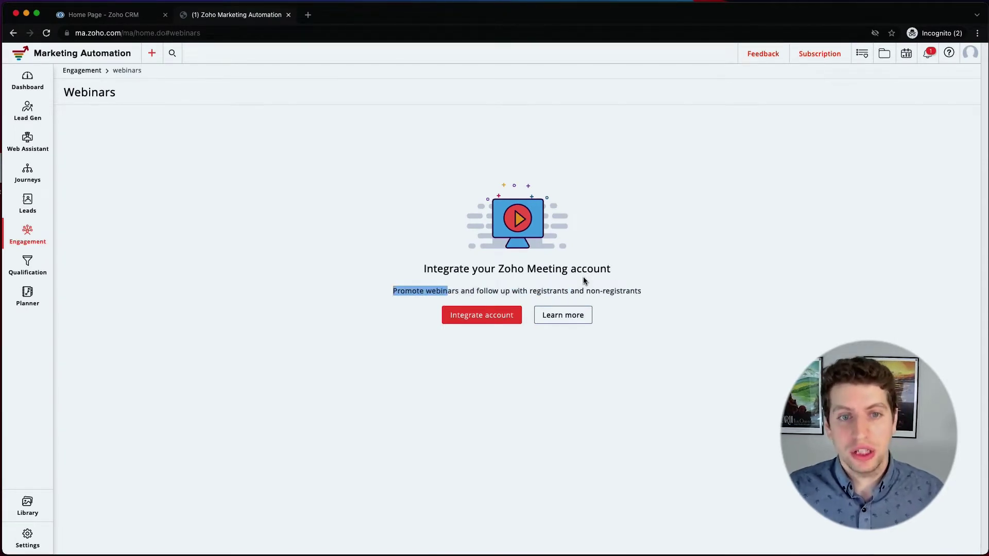
left_click(39, 241)
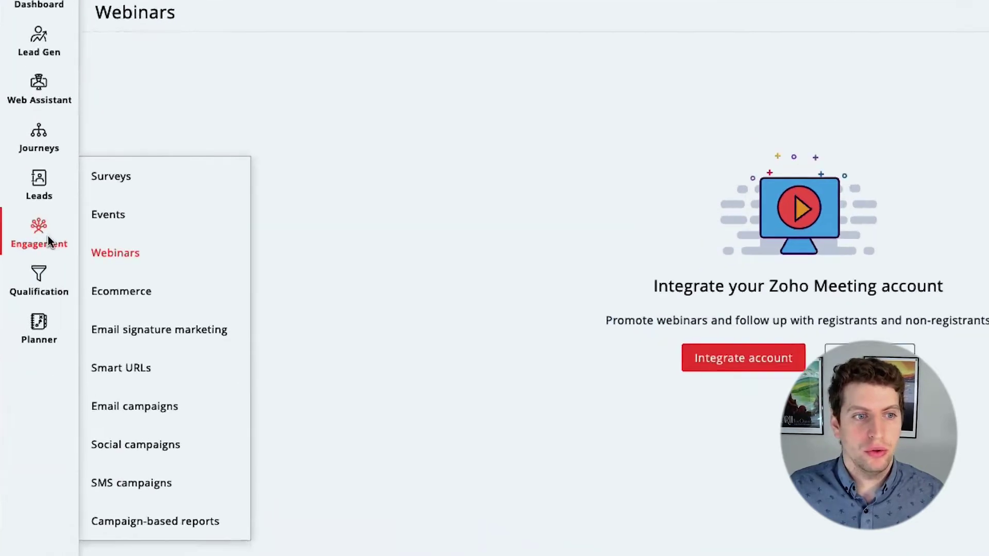
- Open the Ecommerce store-connection page
left_click(118, 302)
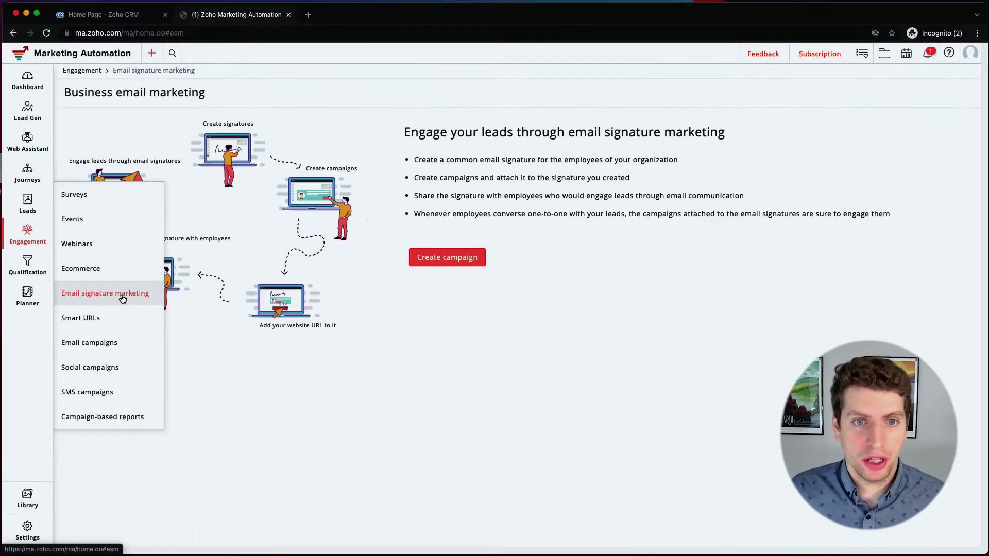
- Close the Engagement flyout to reveal the Email signature marketing overview heading
left_click(122, 298)
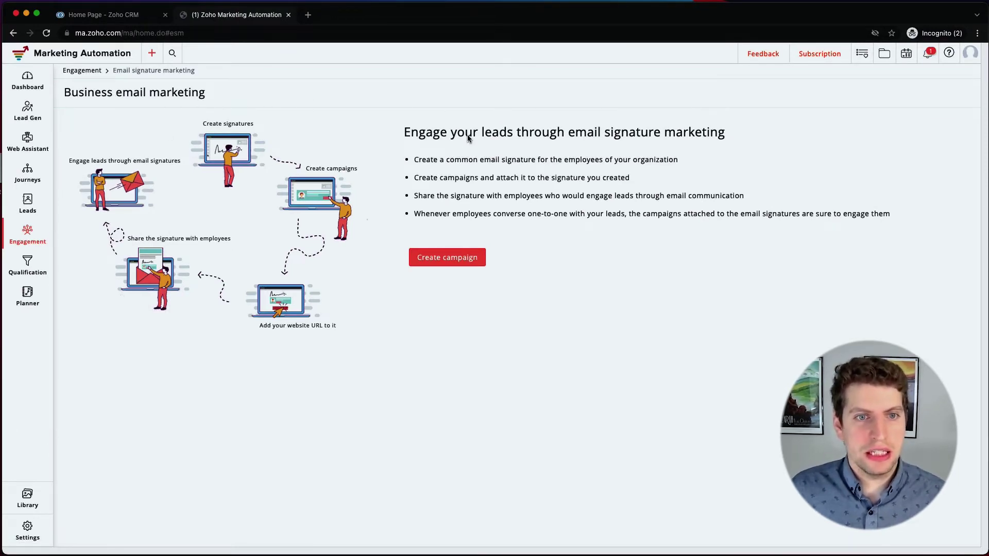
left_click_drag(419, 133, 735, 134)
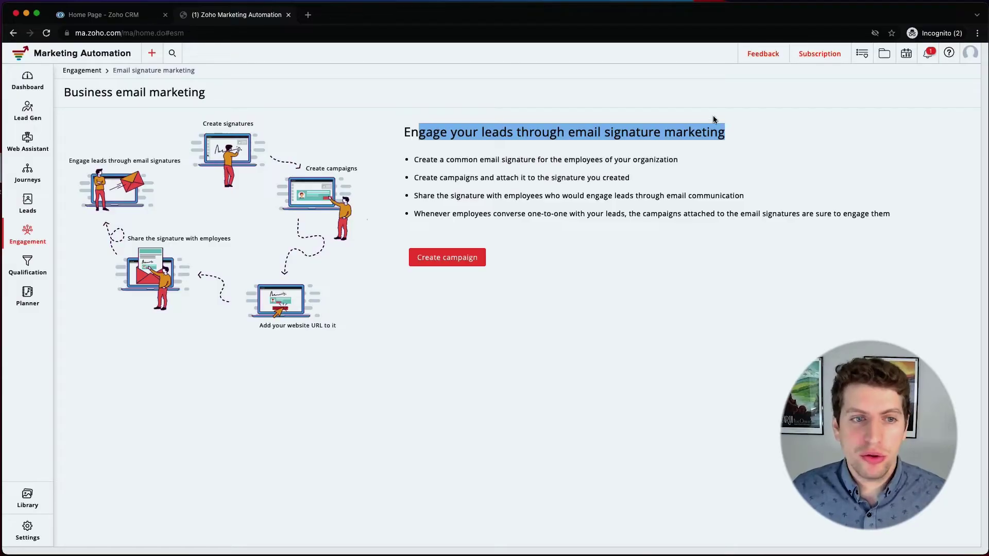
- Create an email signature campaign named 'Test' and proceed to its editor
left_click(436, 262)
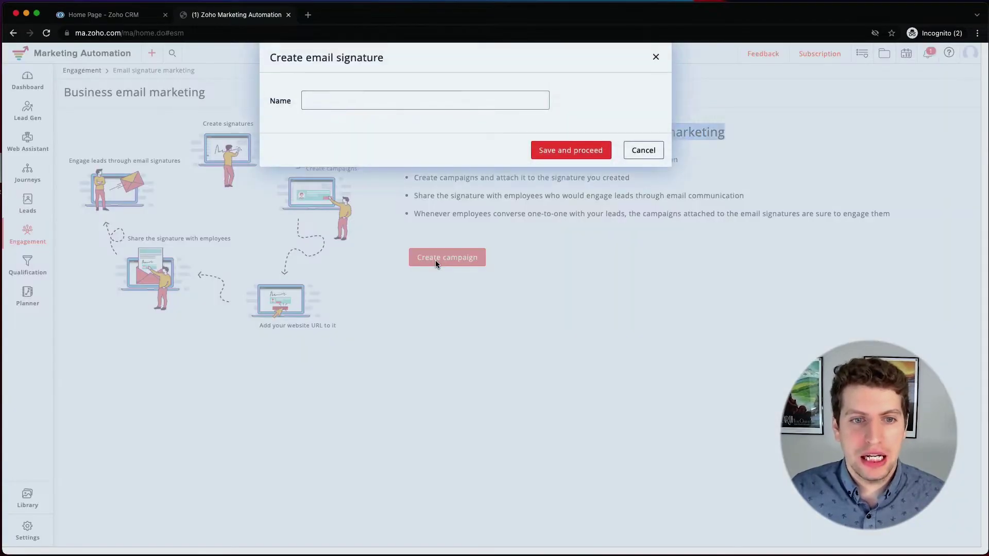
type("Test")
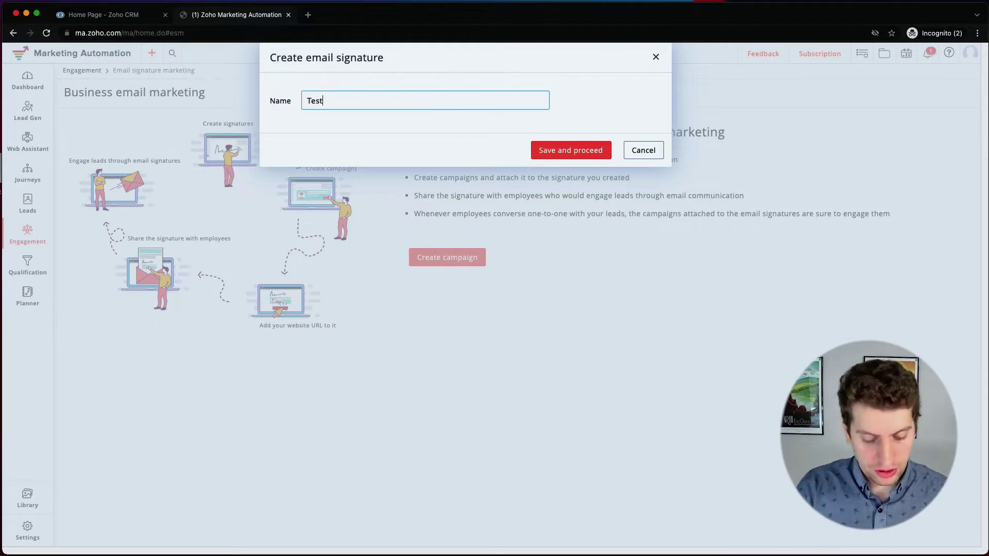
left_click(552, 150)
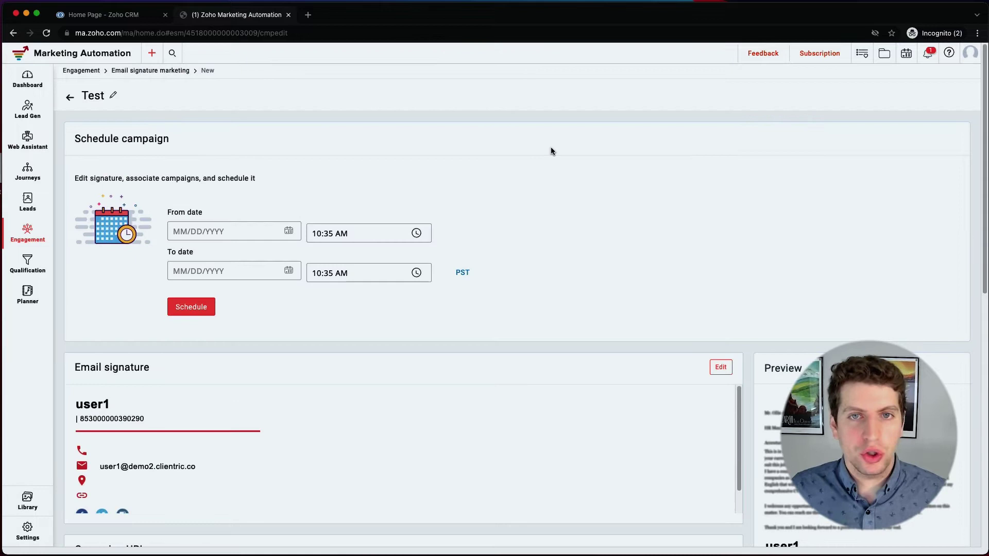
- Scroll through the editor to review the employee signature and its live preview
scroll(551, 149, "down", 3)
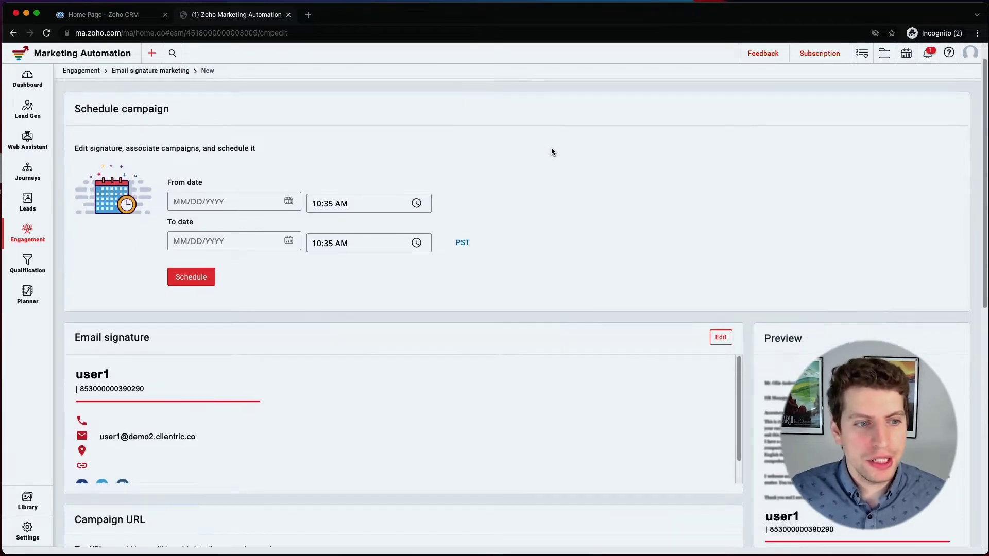
scroll(824, 309, "down", 1)
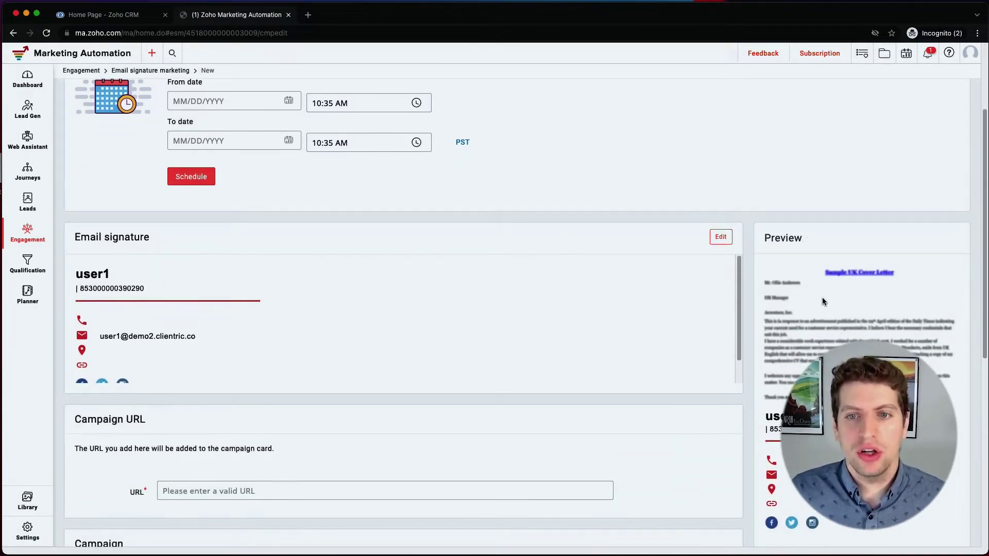
scroll(848, 320, "down", 1)
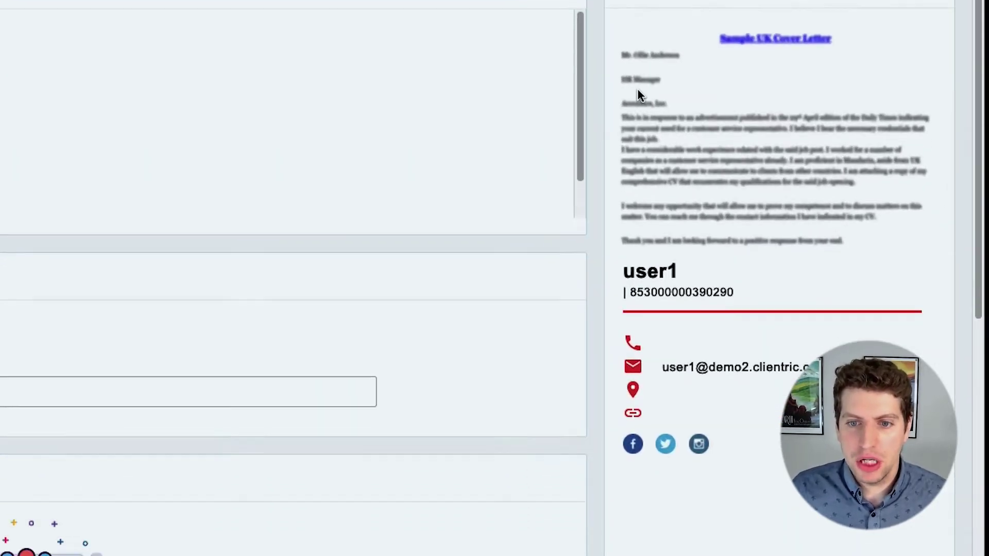
scroll(638, 95, "down", 1)
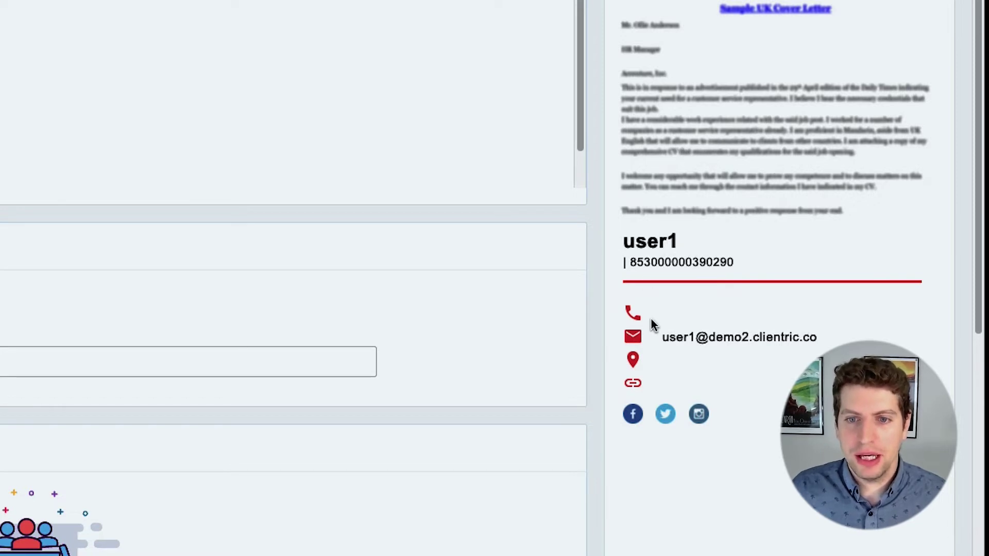
left_click_drag(636, 241, 726, 288)
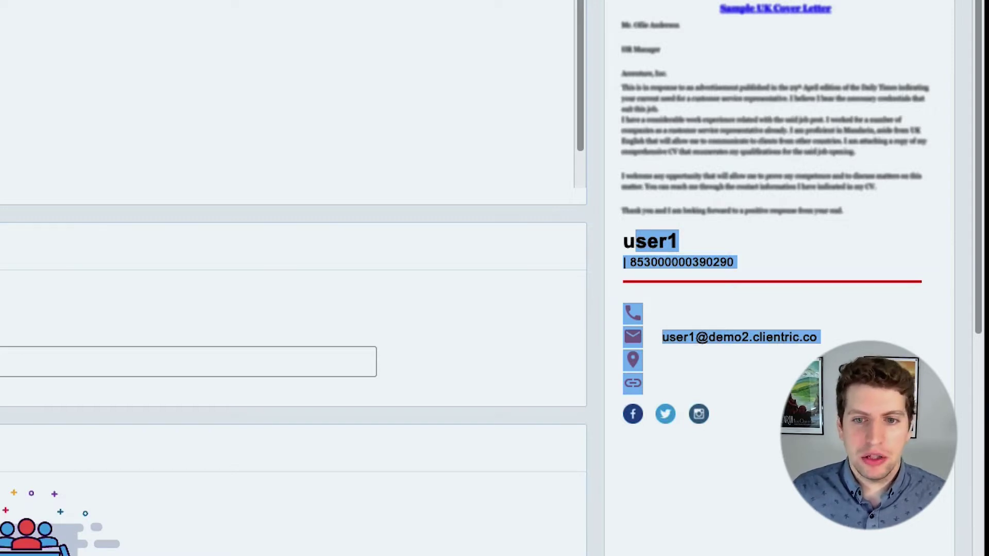
left_click(716, 346)
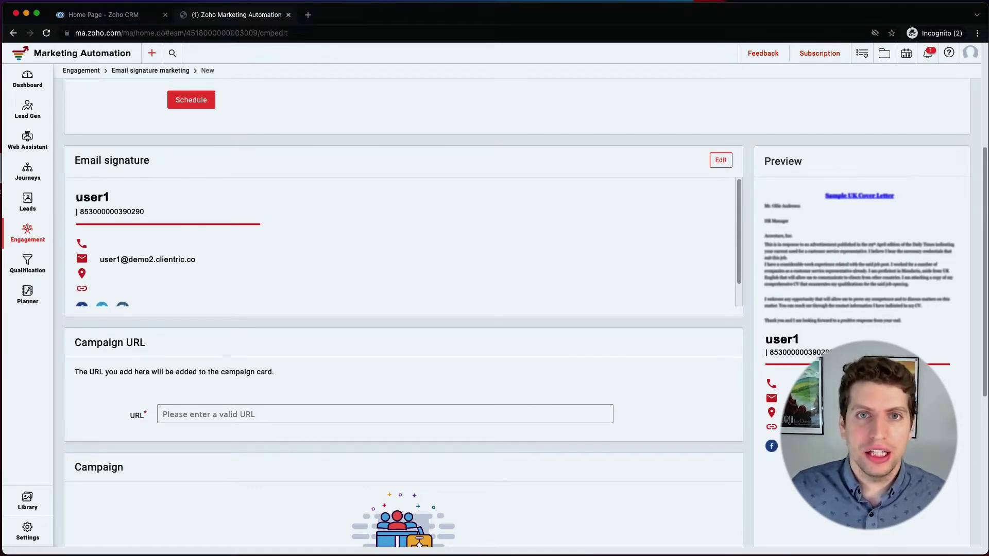
- Return to the Email signature marketing overview, where the Test campaign is listed as a Draft
scroll(708, 308, "up", 4)
scroll(708, 308, "down", 9)
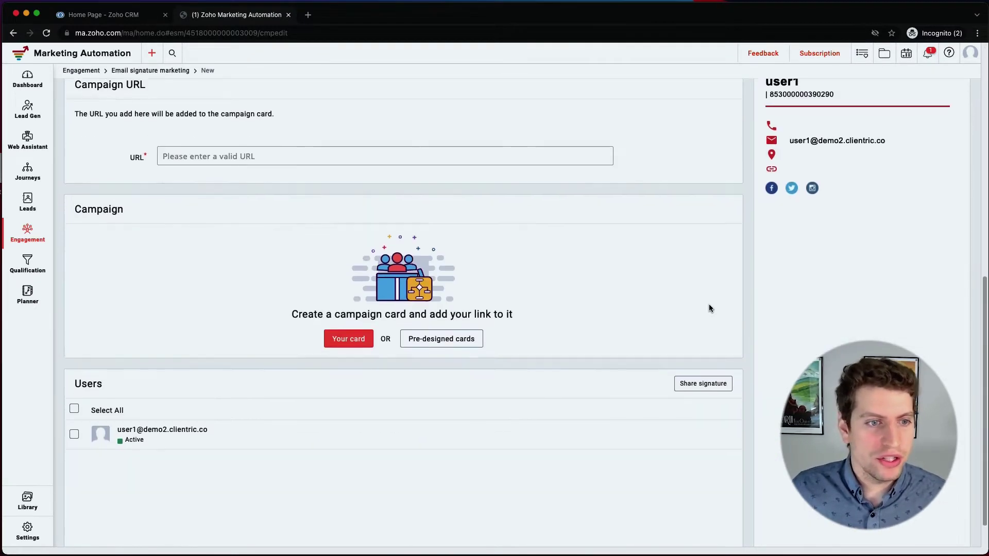
scroll(660, 331, "up", 10)
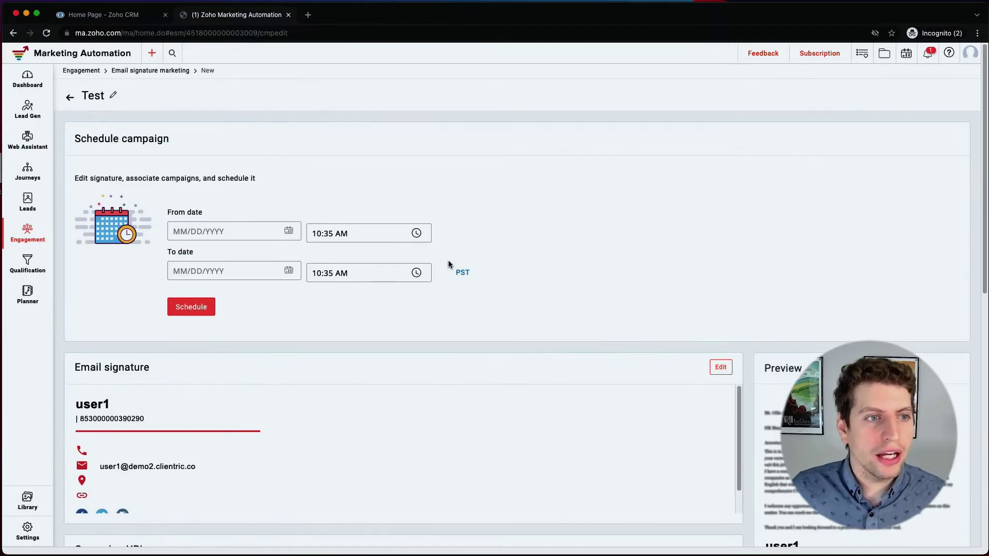
left_click(70, 98)
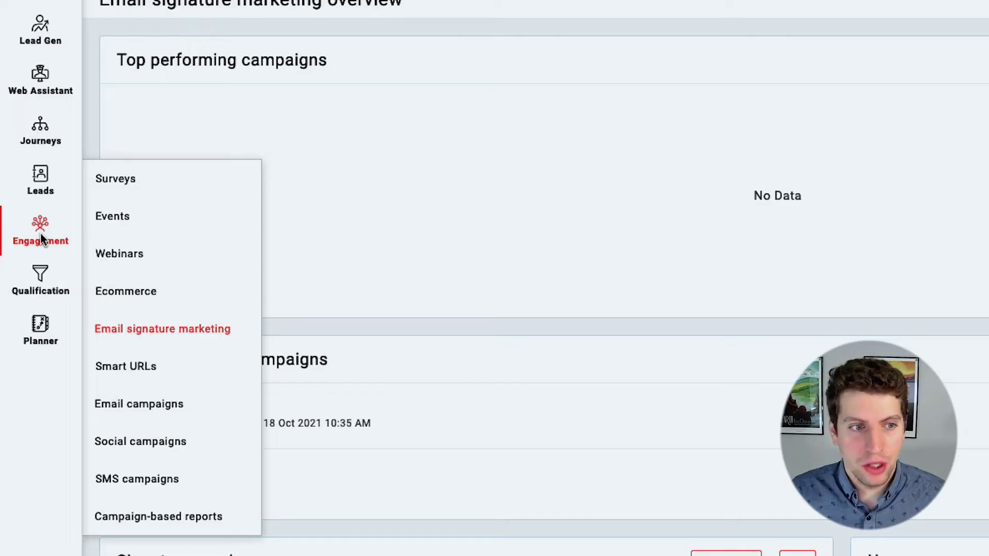
- On the Smart URLs page, associate the custom domain smart.clientric.co
left_click(155, 372)
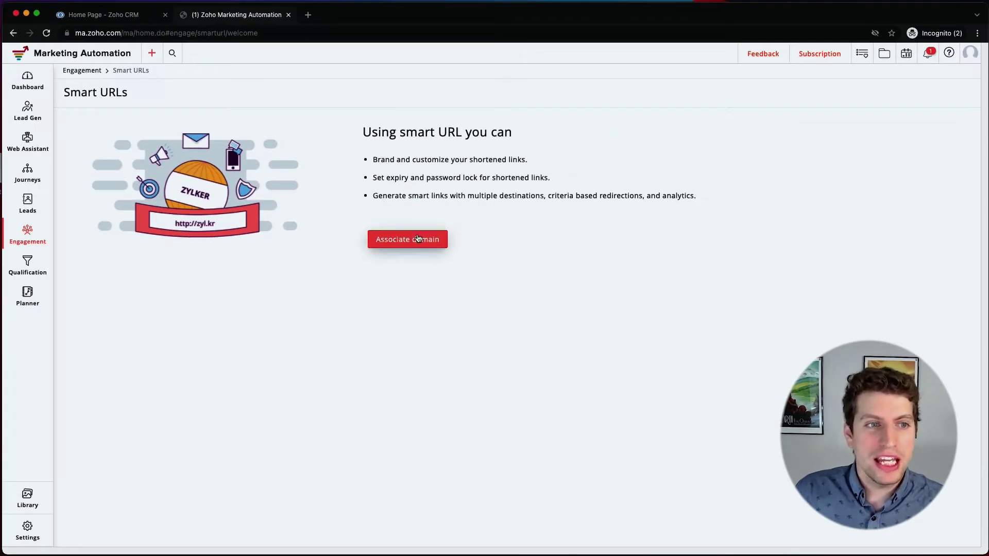
left_click(406, 241)
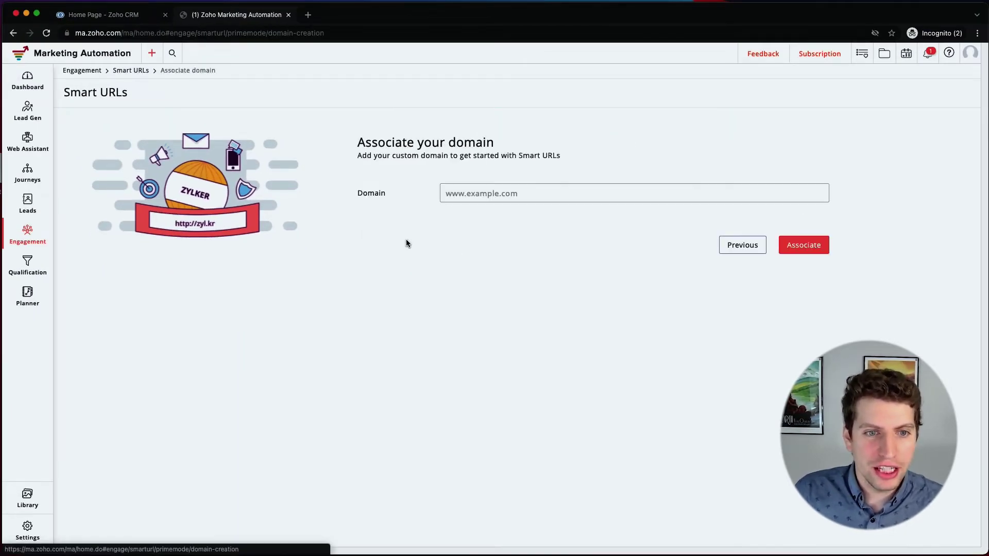
left_click(508, 199)
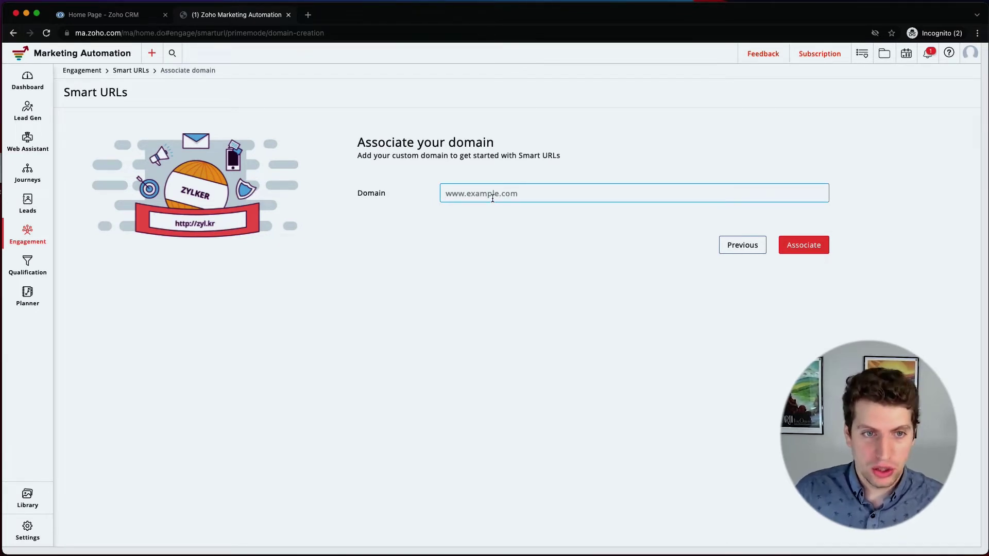
type("smart.")
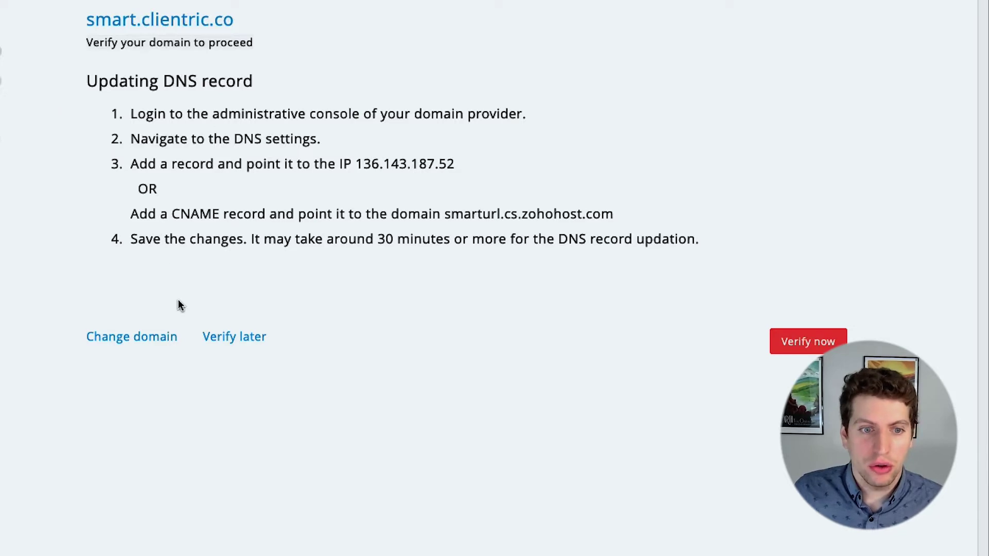
- Verify smart.clientric.co's DNS records, which returns 'No record found'
left_click(812, 342)
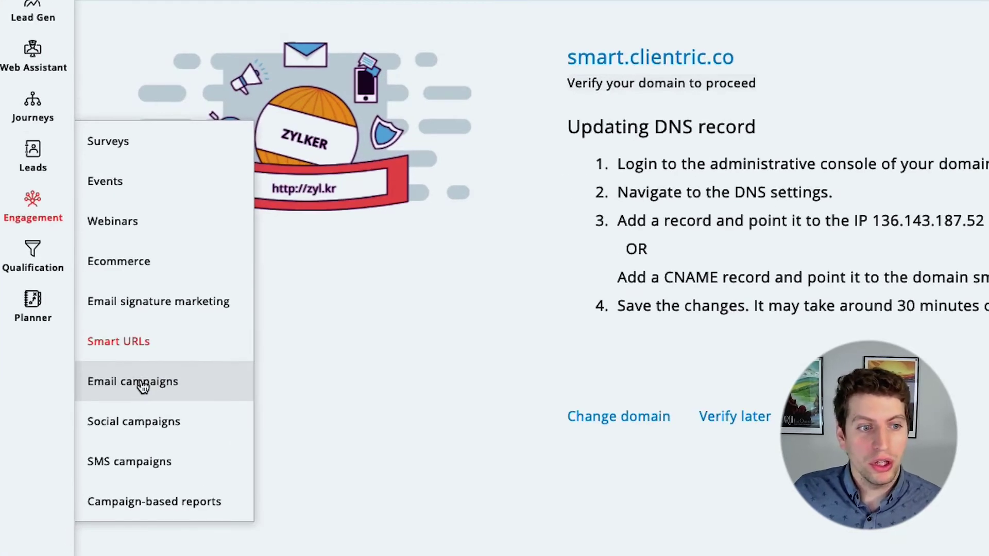
- Open the Email campaigns list, then the Social campaigns page
left_click(142, 386)
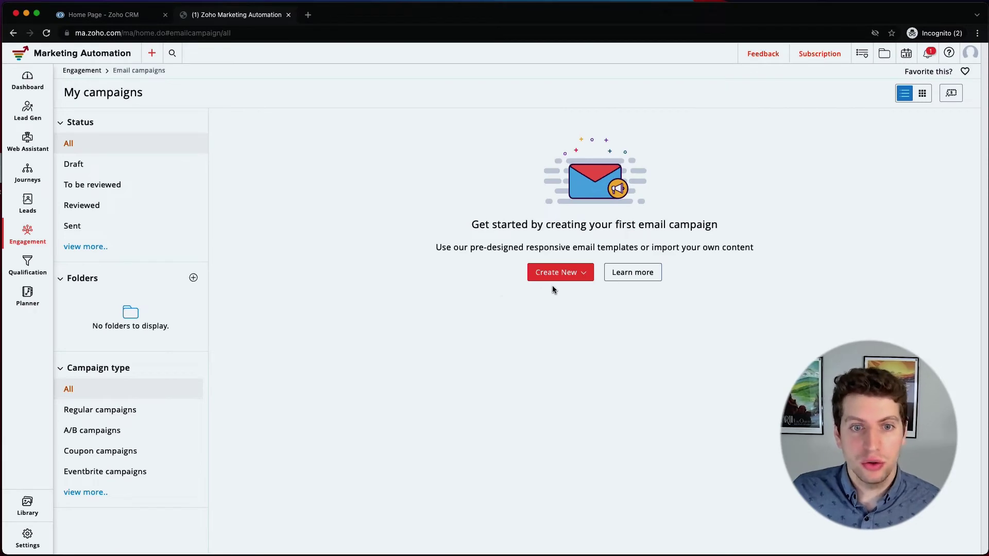
mouse_move(28, 234)
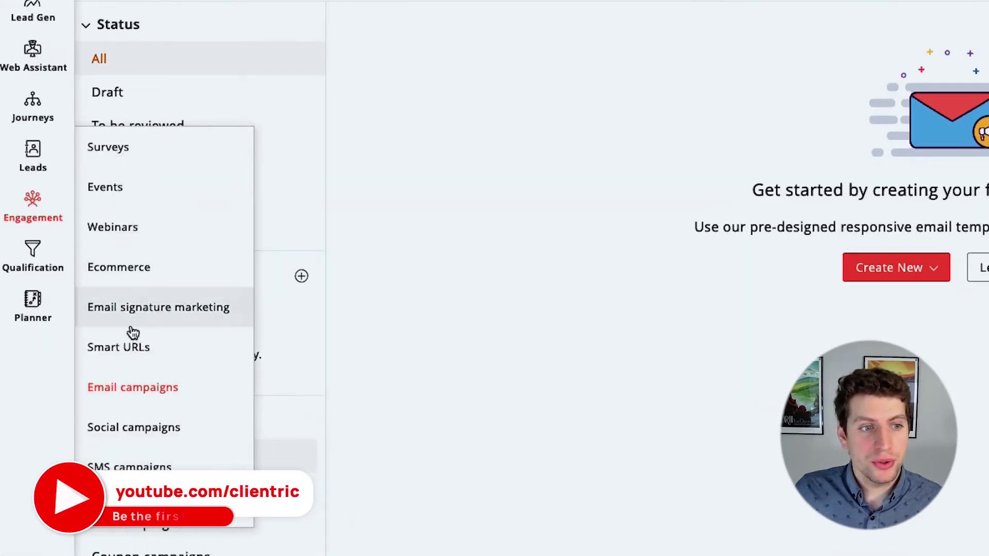
left_click(95, 372)
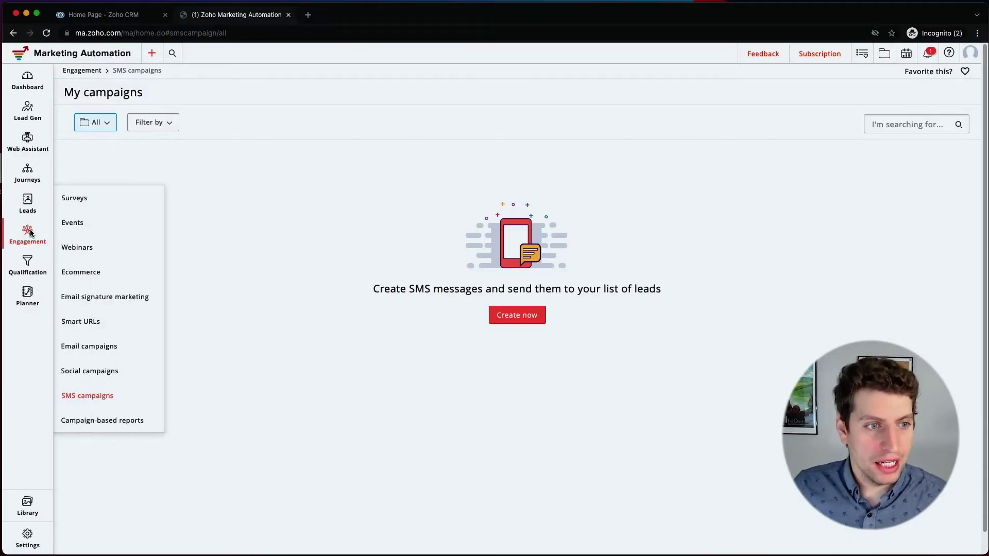
- Open the email campaign-based reports and filter by each status: testing, in progress, sent, stopped, canceled
left_click(163, 508)
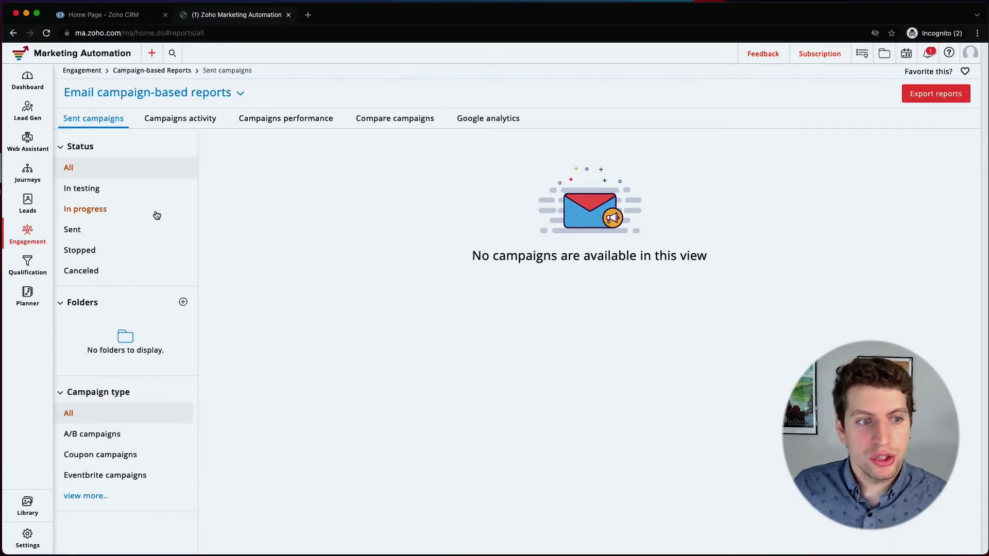
left_click(91, 189)
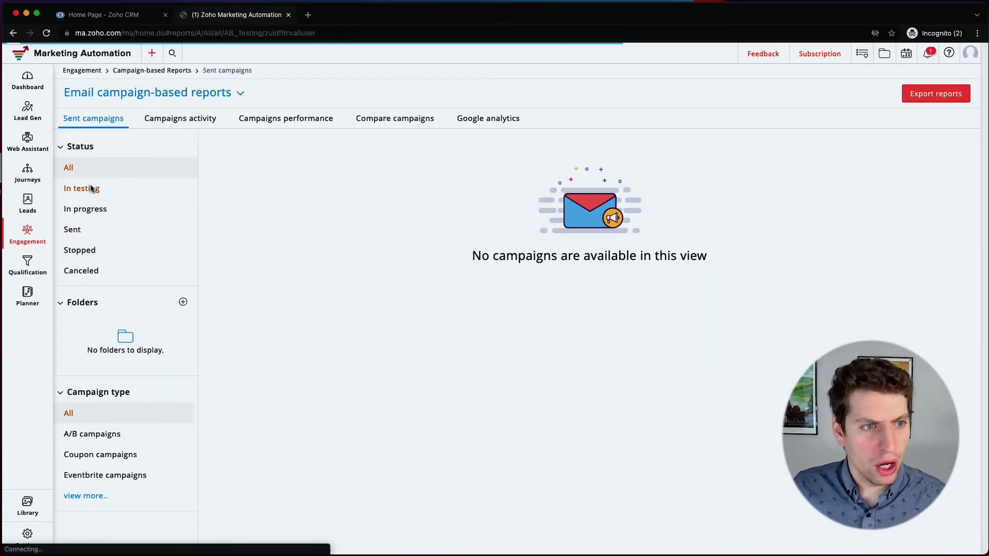
left_click(83, 210)
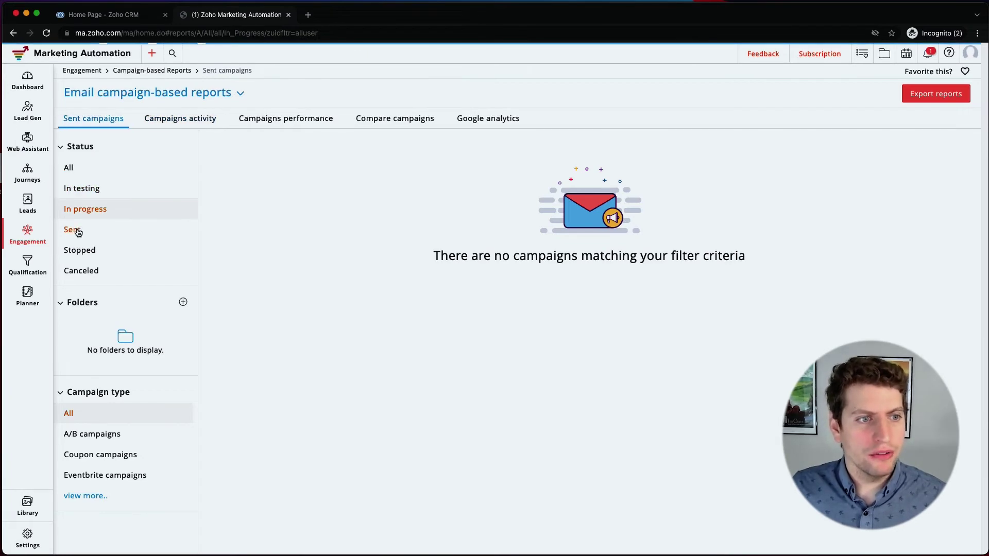
left_click(78, 228)
left_click(77, 249)
left_click(75, 270)
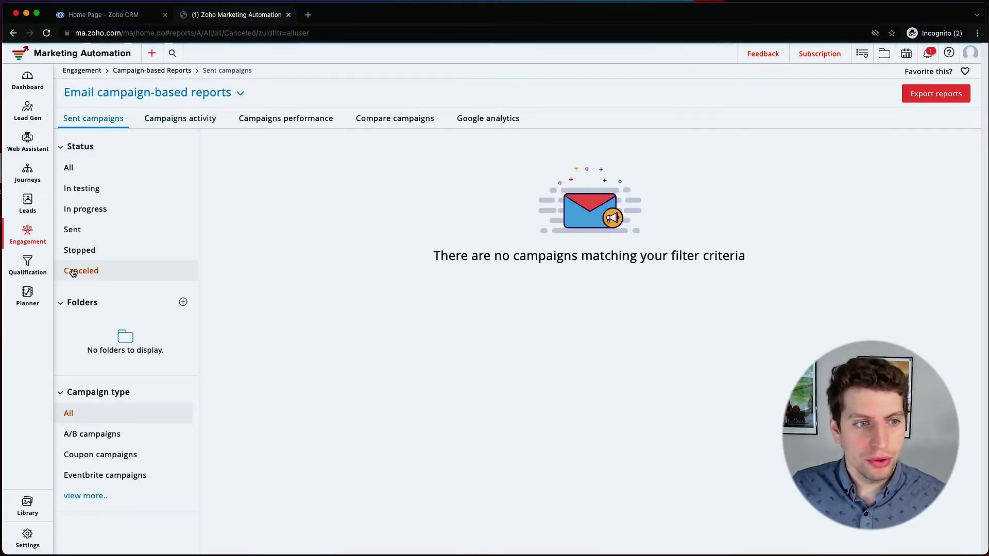
left_click(78, 175)
- Cycle through the status filters again and expand the full list of campaign types
left_click(79, 190)
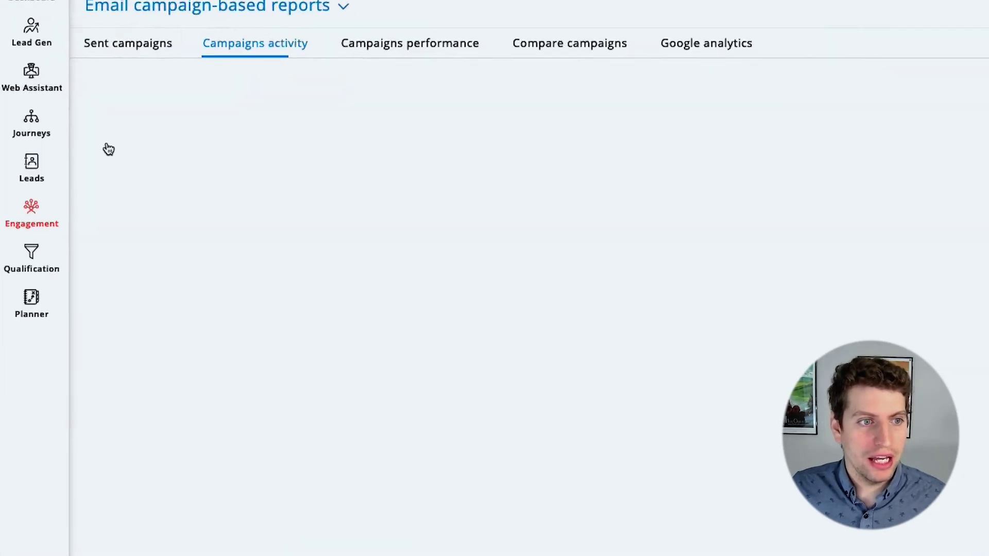
left_click(79, 207)
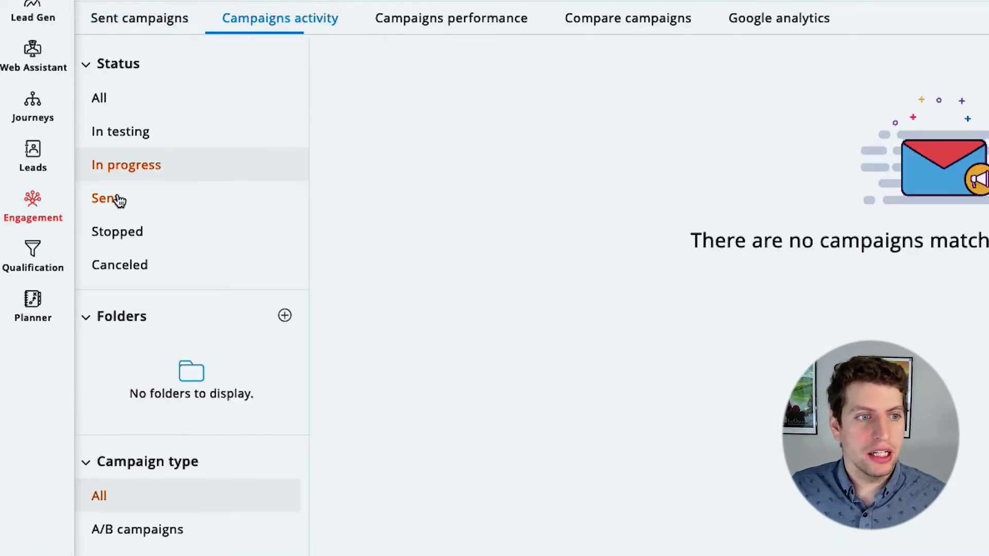
left_click(118, 202)
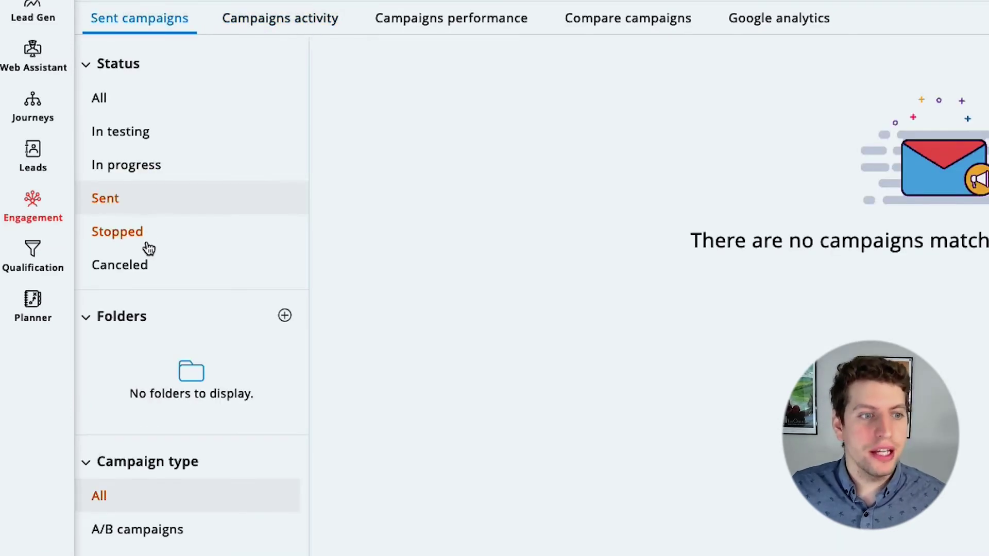
left_click(145, 238)
left_click(147, 267)
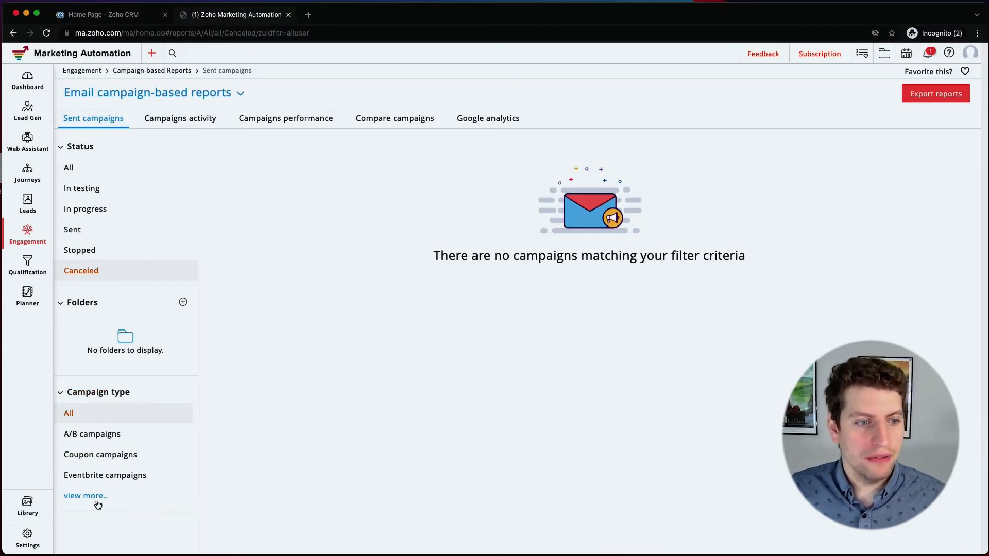
left_click(97, 502)
scroll(95, 499, "down", 4)
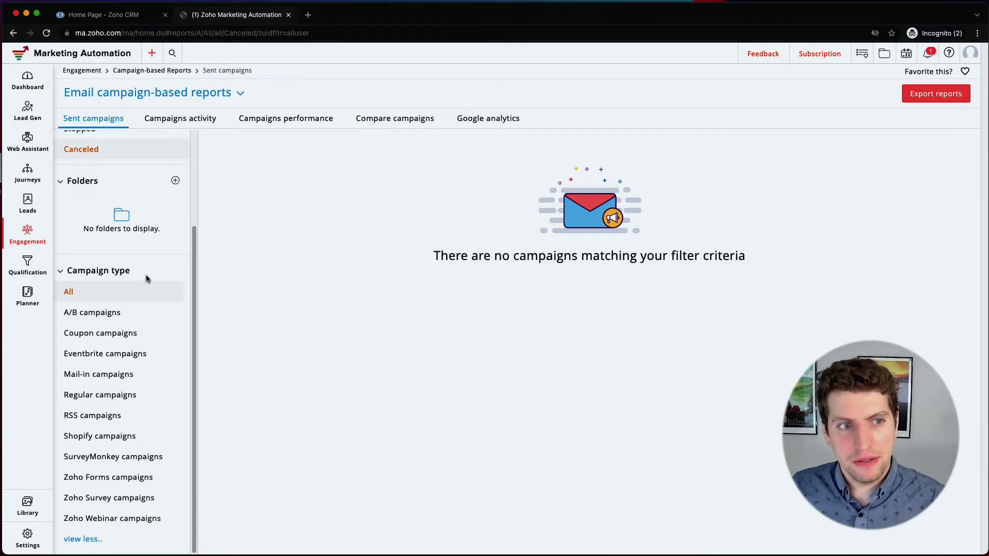
scroll(175, 149, "up", 5)
- Go from the Campaigns activity report through Compare campaigns to the Google analytics tab's visitor-tracking note
left_click(183, 118)
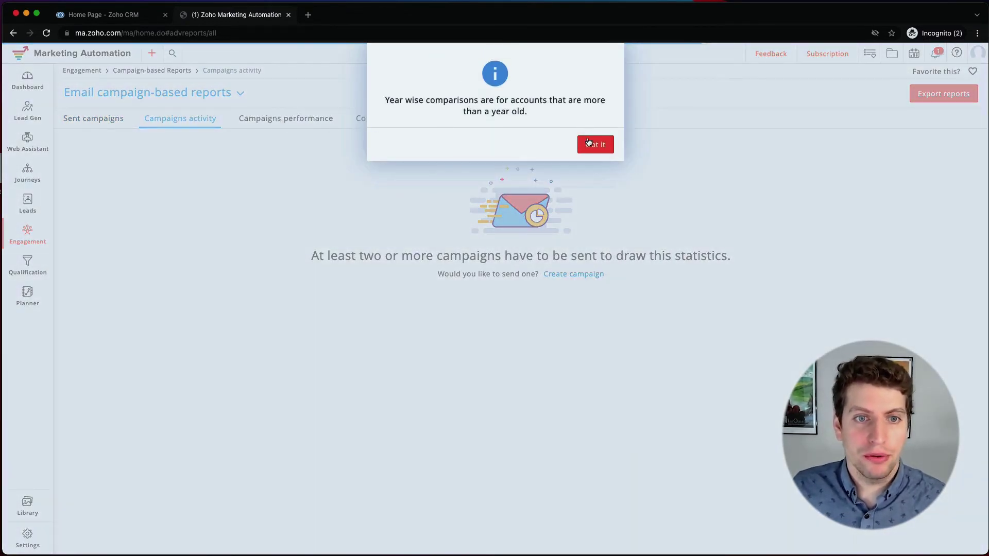
left_click(588, 142)
left_click(404, 120)
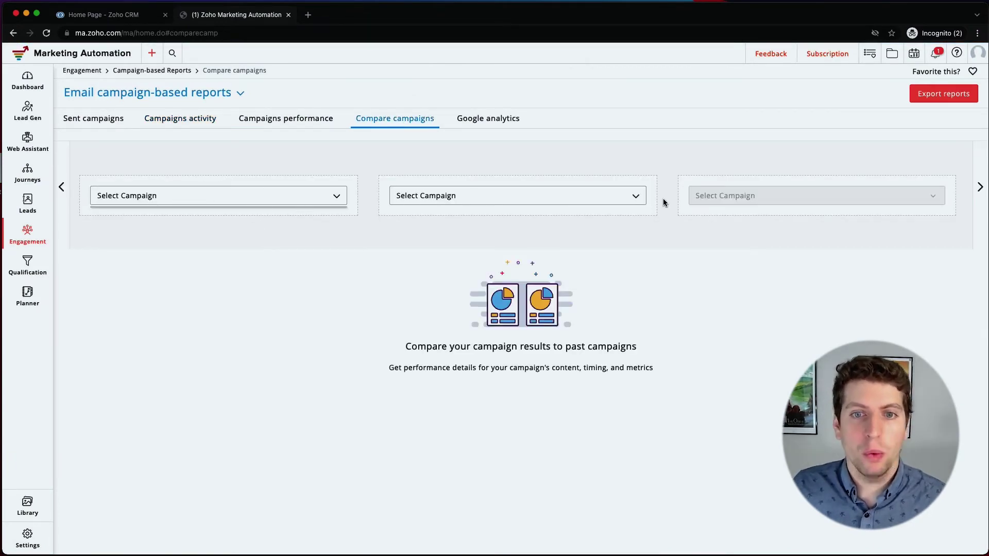
left_click(469, 126)
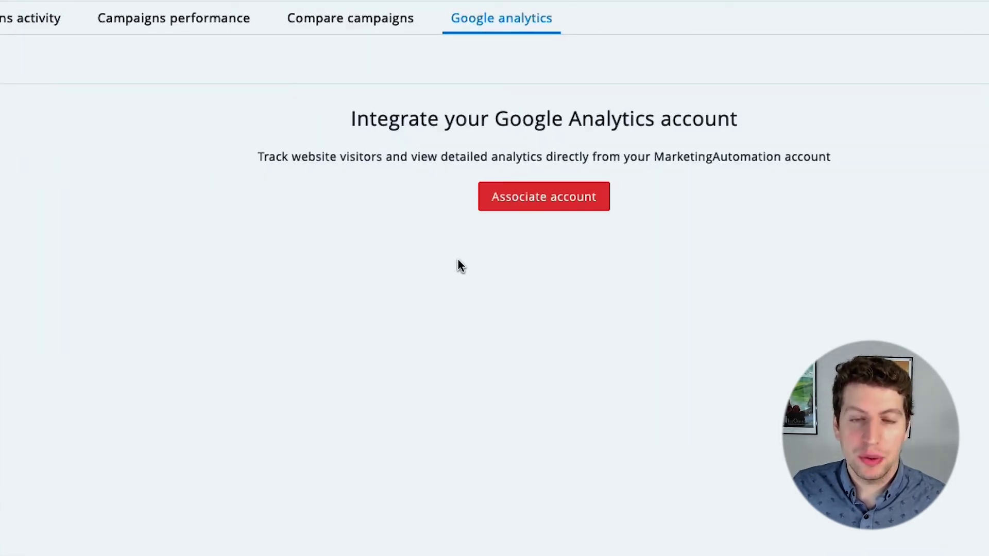
left_click_drag(256, 156, 886, 158)
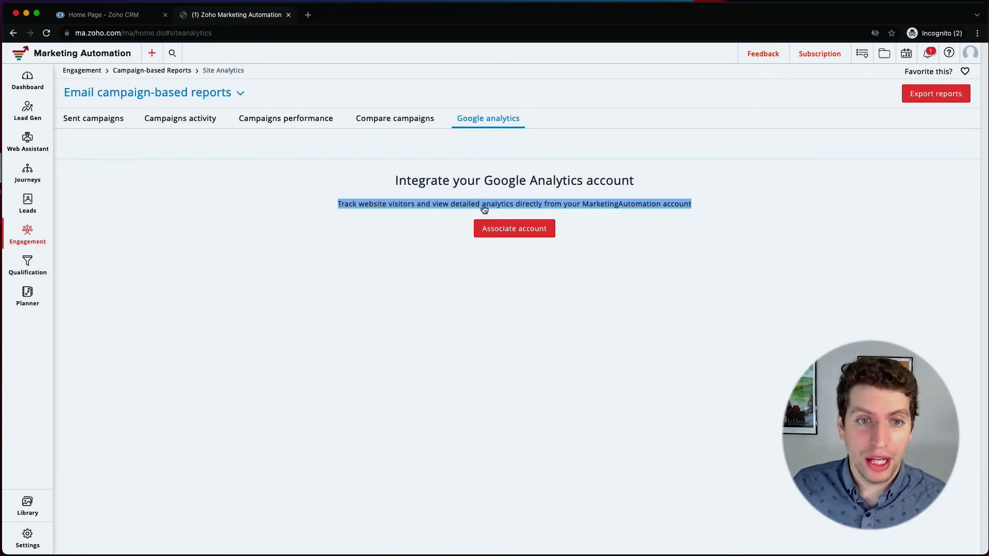
left_click(499, 229)
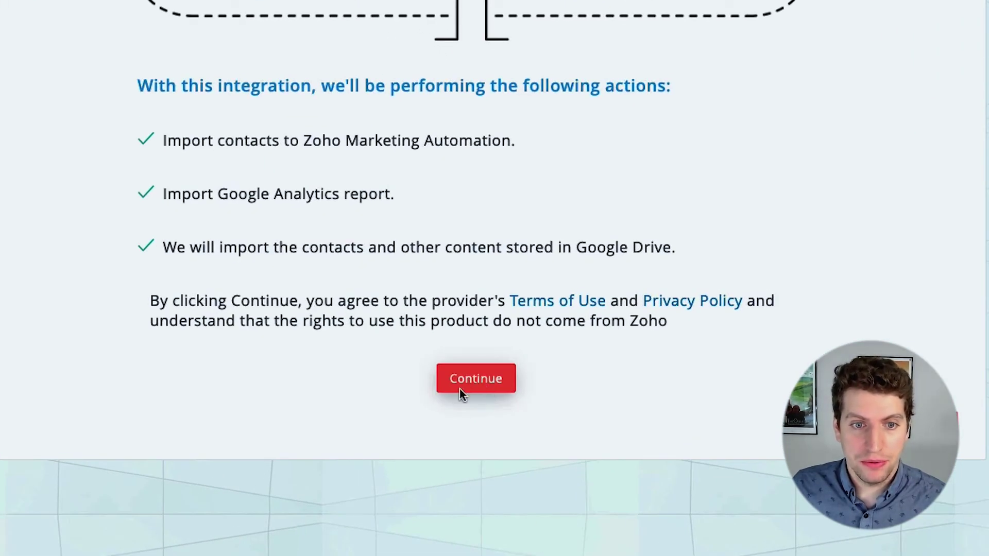
left_click(459, 389)
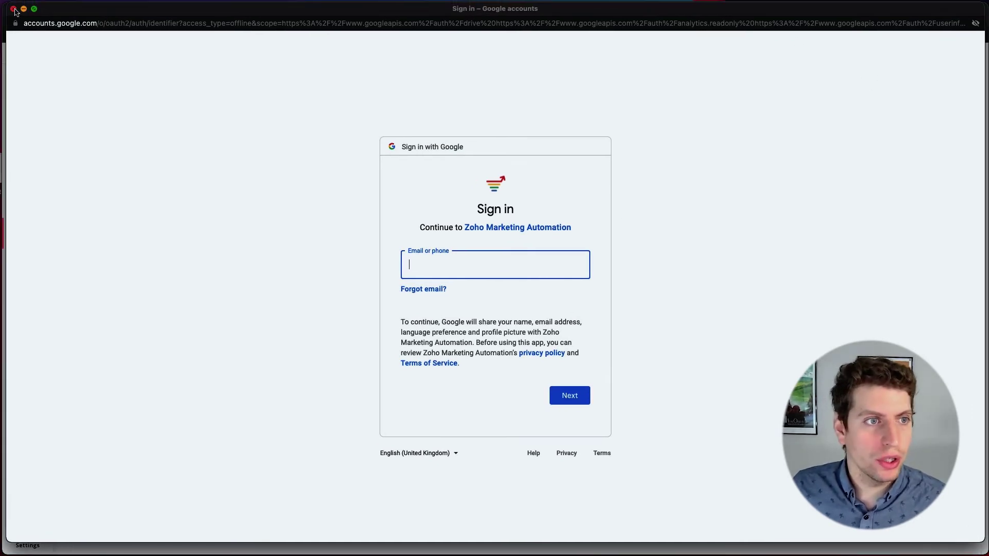
left_click(14, 10)
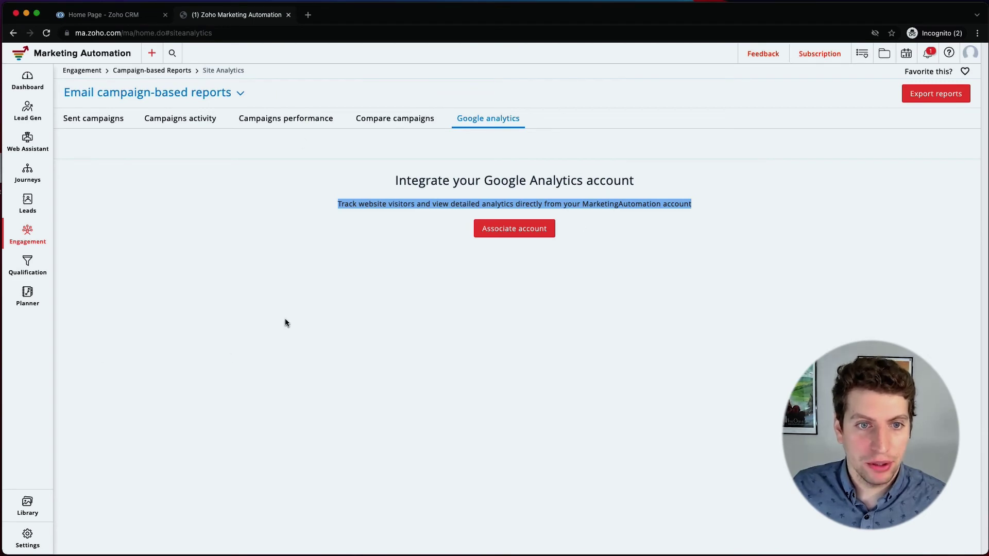